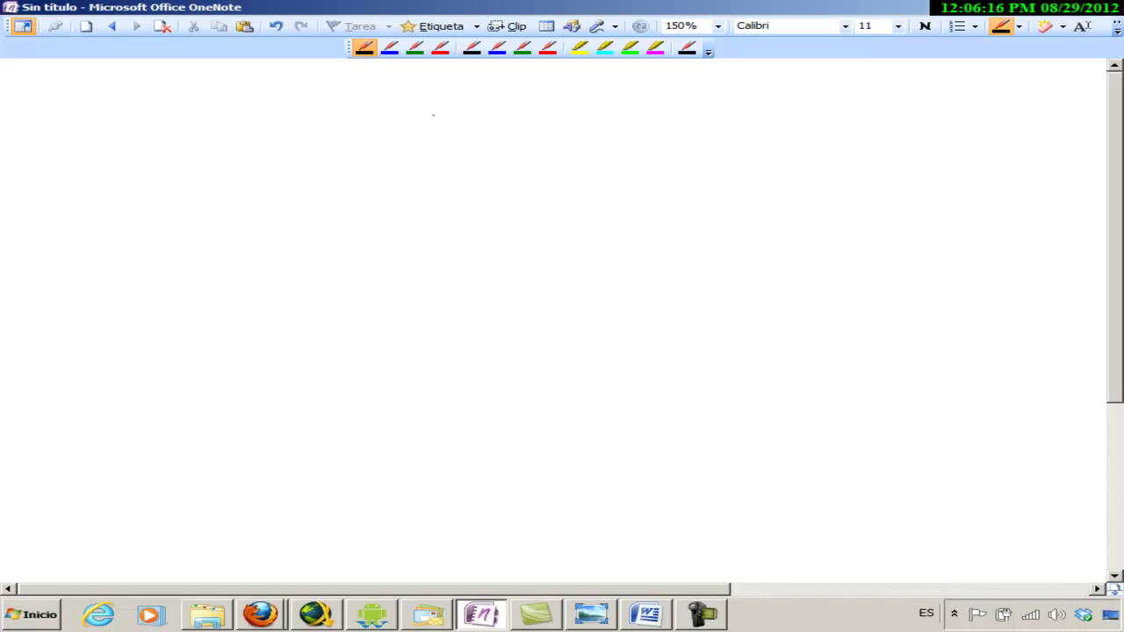
# Draw a vertical axis and a crossing horizontal axis, with tick marks right of the origin.
pyautogui.moveTo(413, 107); pyautogui.dragTo(415, 408)
pyautogui.moveTo(225, 236); pyautogui.dragTo(587, 257)
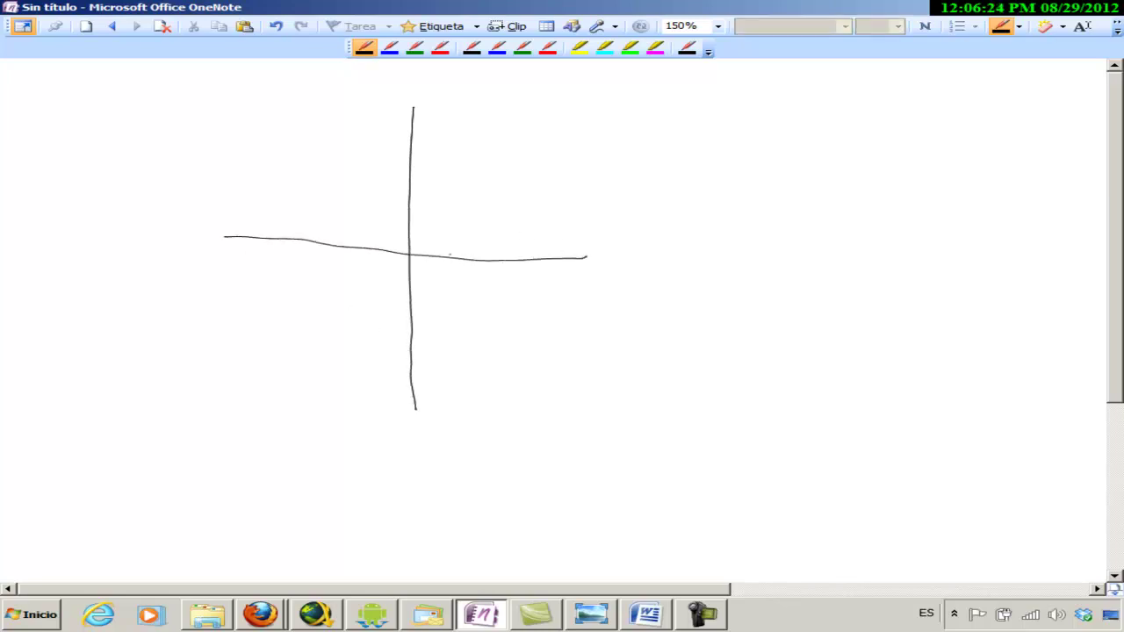
pyautogui.moveTo(440, 251); pyautogui.dragTo(533, 260)
# Add tick marks above and below the origin on the y-axis and left of it on the x-axis.
pyautogui.moveTo(407, 187); pyautogui.dragTo(411, 187)
pyautogui.moveTo(409, 137); pyautogui.dragTo(413, 136)
pyautogui.moveTo(563, 251); pyautogui.dragTo(563, 259)
pyautogui.moveTo(405, 281); pyautogui.dragTo(411, 303)
pyautogui.moveTo(358, 243); pyautogui.dragTo(309, 244)
# In black ink, number the x-axis ticks from -5 to 5.
pyautogui.click(440, 47)
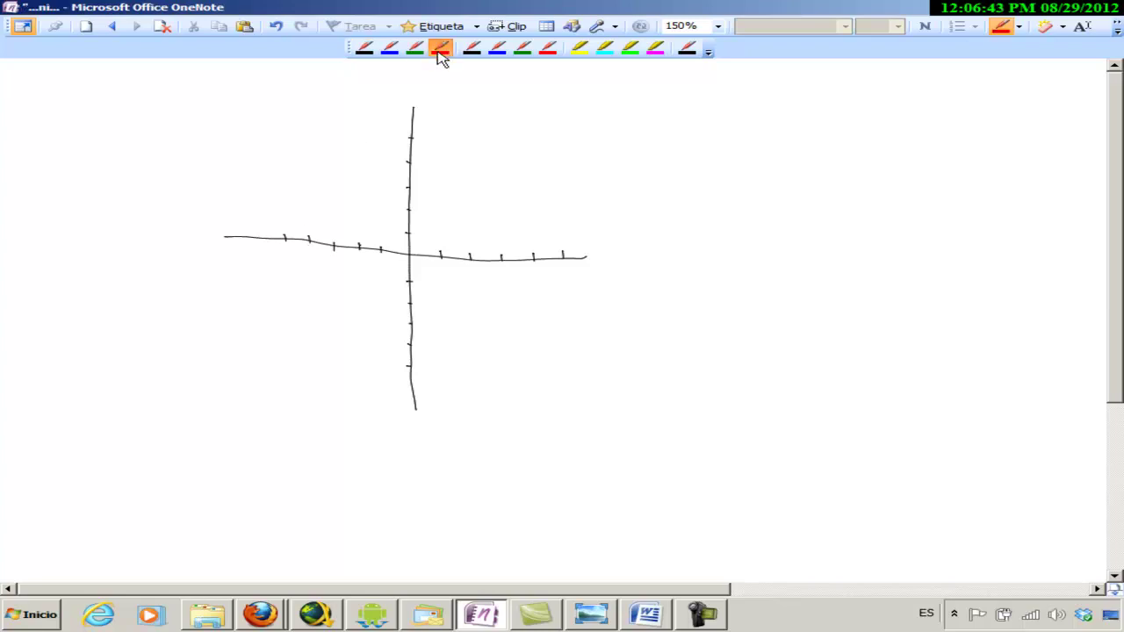
pyautogui.click(365, 50)
pyautogui.moveTo(437, 265)
pyautogui.mouseDown()
pyautogui.moveTo(438, 275)
pyautogui.moveTo(563, 273)
pyautogui.mouseUp()
pyautogui.moveTo(379, 263)
pyautogui.mouseDown()
pyautogui.moveTo(389, 259)
pyautogui.moveTo(293, 261)
pyautogui.mouseUp()
# Number the y-axis ticks from 5 down to -5.
pyautogui.moveTo(418, 232); pyautogui.dragTo(423, 141)
pyautogui.click(425, 275)
pyautogui.moveTo(426, 276); pyautogui.dragTo(419, 299)
pyautogui.moveTo(419, 296); pyautogui.dragTo(418, 345)
pyautogui.moveTo(420, 340); pyautogui.dragTo(423, 368)
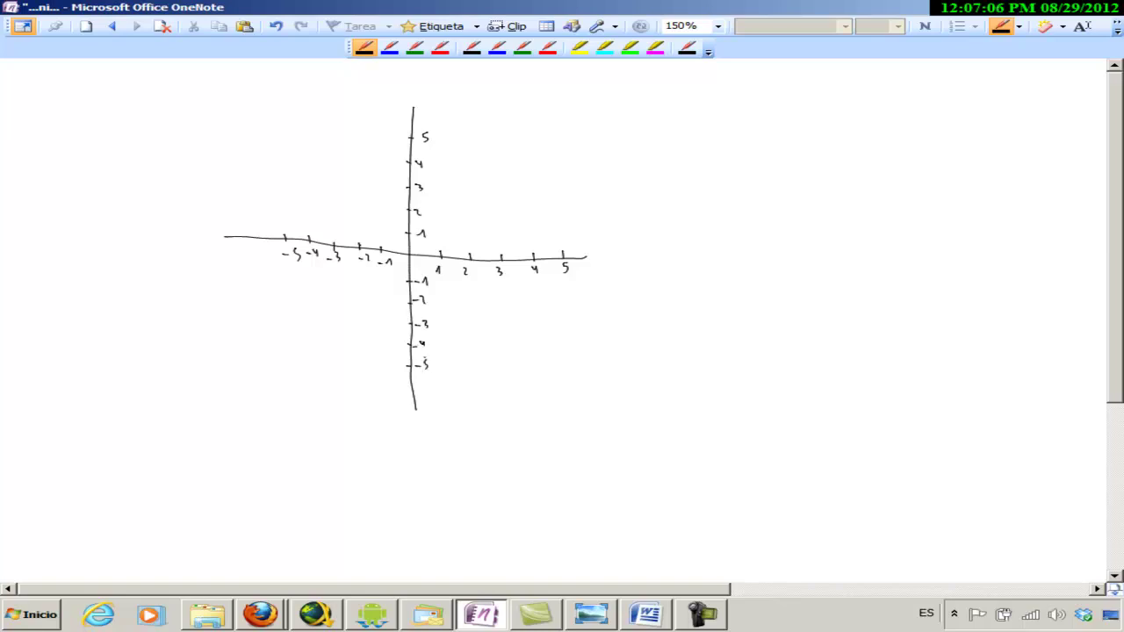
# Write A = (-2, 4) above the graph.
pyautogui.moveTo(521, 123); pyautogui.dragTo(531, 112)
pyautogui.moveTo(521, 108); pyautogui.dragTo(546, 110)
pyautogui.moveTo(539, 115)
pyautogui.mouseDown()
pyautogui.moveTo(571, 126)
pyautogui.moveTo(586, 109)
pyautogui.moveTo(608, 119)
pyautogui.mouseUp()
pyautogui.moveTo(617, 110)
pyautogui.mouseDown()
pyautogui.moveTo(617, 122)
pyautogui.moveTo(639, 107)
pyautogui.mouseUp()
pyautogui.moveTo(635, 83)
pyautogui.mouseDown()
pyautogui.moveTo(634, 120)
pyautogui.moveTo(645, 123)
pyautogui.mouseUp()
pyautogui.moveTo(588, 73); pyautogui.dragTo(594, 80)
pyautogui.moveTo(594, 73)
pyautogui.mouseDown()
pyautogui.moveTo(588, 80)
pyautogui.moveTo(628, 78)
pyautogui.mouseUp()
# In blue, dot -2 on the x-axis and draw a guide line up to A, then begin writing B = (-3.
pyautogui.click(389, 48)
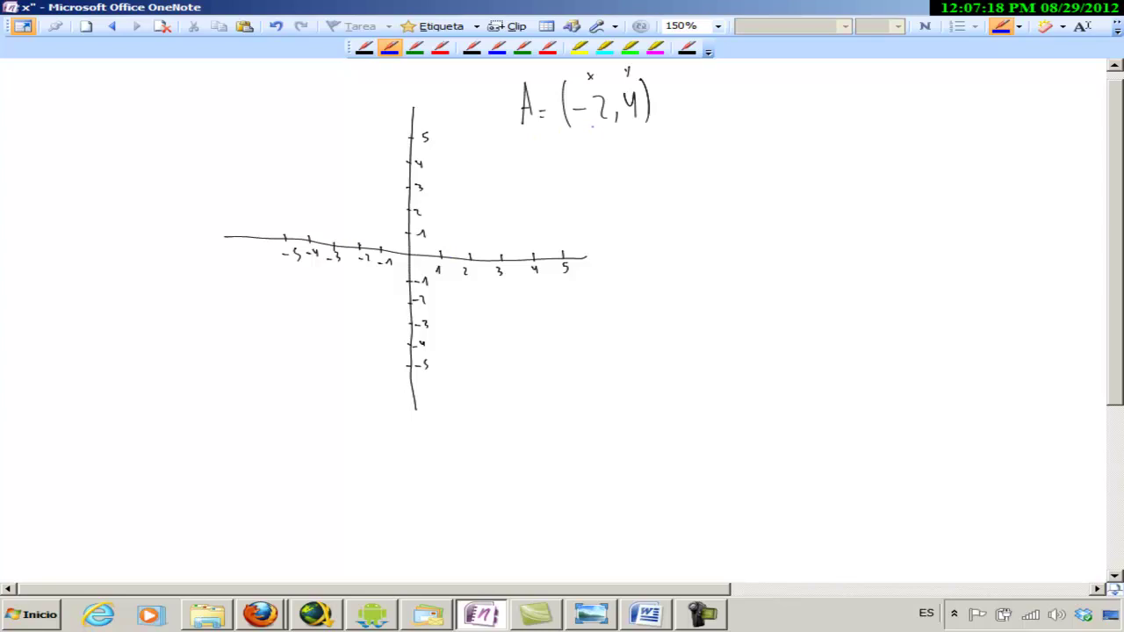
pyautogui.click(359, 246)
pyautogui.moveTo(360, 246)
pyautogui.mouseDown()
pyautogui.moveTo(361, 139)
pyautogui.moveTo(350, 171)
pyautogui.mouseUp()
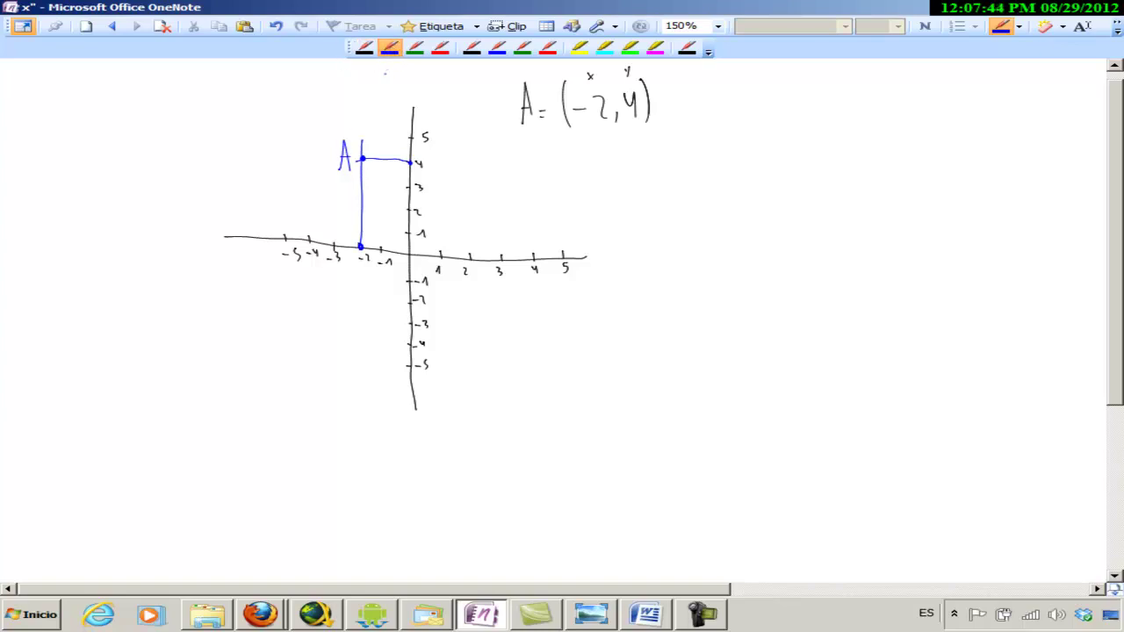
pyautogui.moveTo(743, 82)
pyautogui.mouseDown()
pyautogui.moveTo(743, 112)
pyautogui.moveTo(786, 101)
pyautogui.mouseUp()
pyautogui.moveTo(774, 108)
pyautogui.mouseDown()
pyautogui.moveTo(803, 117)
pyautogui.moveTo(823, 102)
pyautogui.mouseUp()
# Finish writing B = (-3, -1) and mark -3 on the x-axis in red.
pyautogui.moveTo(827, 87)
pyautogui.mouseDown()
pyautogui.moveTo(833, 110)
pyautogui.moveTo(864, 102)
pyautogui.moveTo(875, 111)
pyautogui.mouseUp()
pyautogui.moveTo(887, 68); pyautogui.dragTo(889, 115)
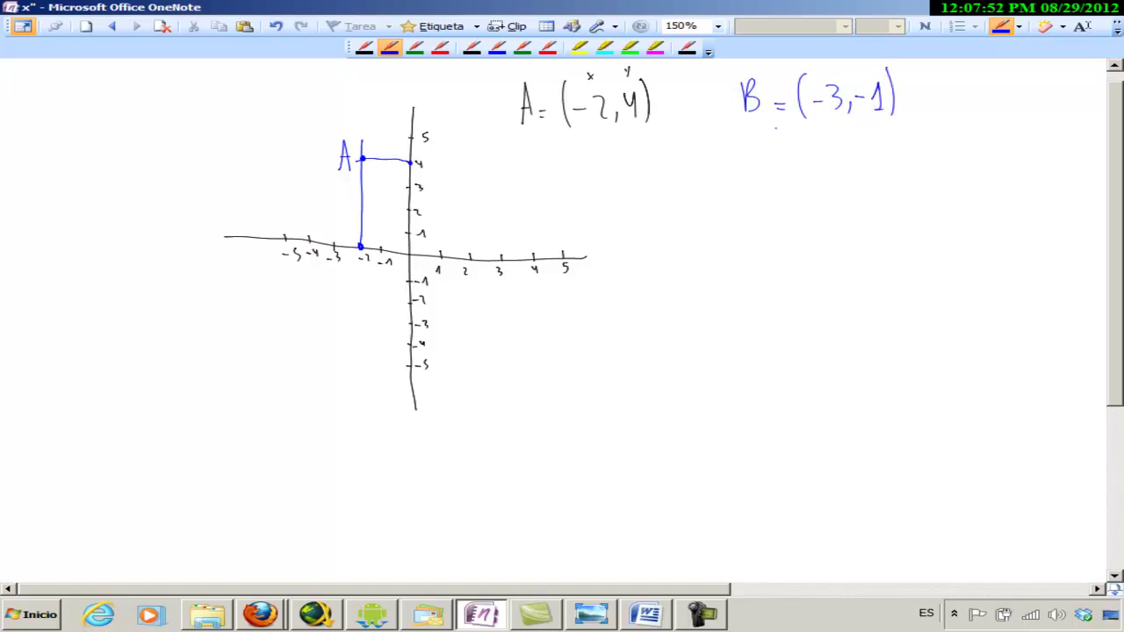
pyautogui.click(440, 48)
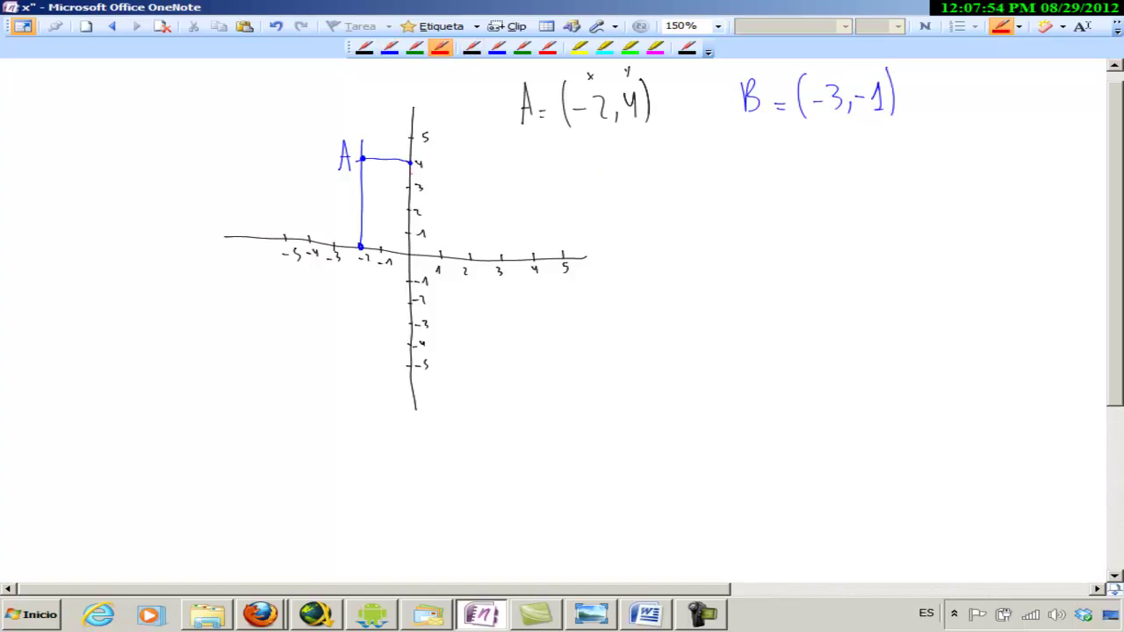
pyautogui.click(334, 246)
# Draw red guide lines from -3 and -1, dot point B and label it B.
pyautogui.moveTo(334, 250)
pyautogui.mouseDown()
pyautogui.moveTo(333, 294)
pyautogui.moveTo(409, 279)
pyautogui.mouseUp()
pyautogui.click(333, 279)
pyautogui.moveTo(306, 288); pyautogui.dragTo(307, 315)
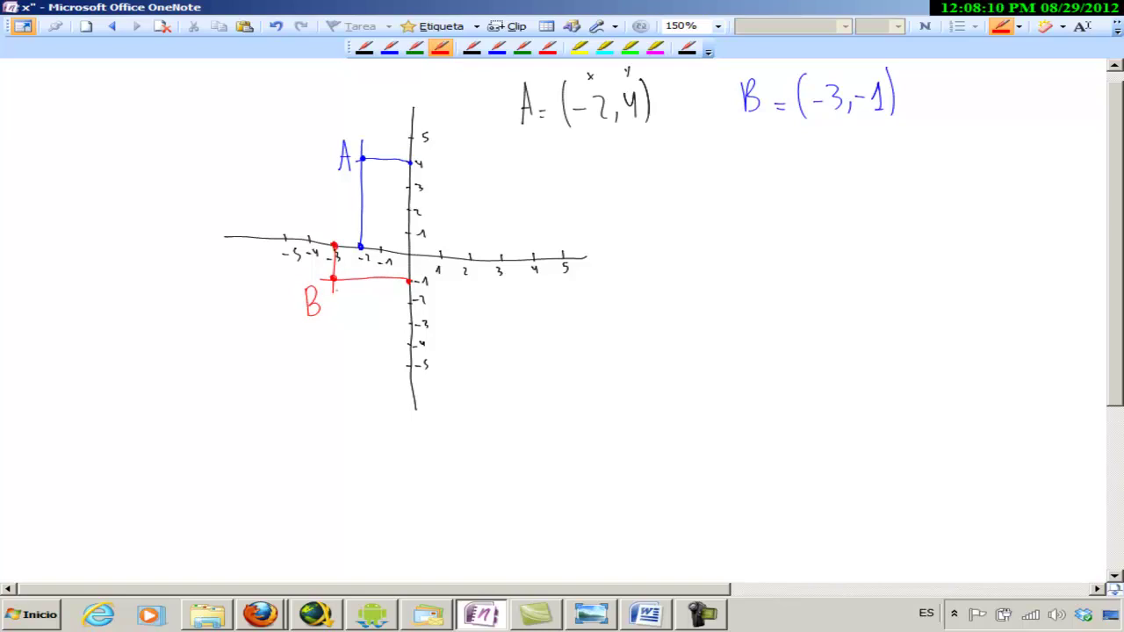
pyautogui.click(363, 47)
# Write C = (3, -2) in black and mark 3 on the x-axis in green.
pyautogui.moveTo(536, 160)
pyautogui.mouseDown()
pyautogui.moveTo(523, 183)
pyautogui.moveTo(540, 184)
pyautogui.mouseUp()
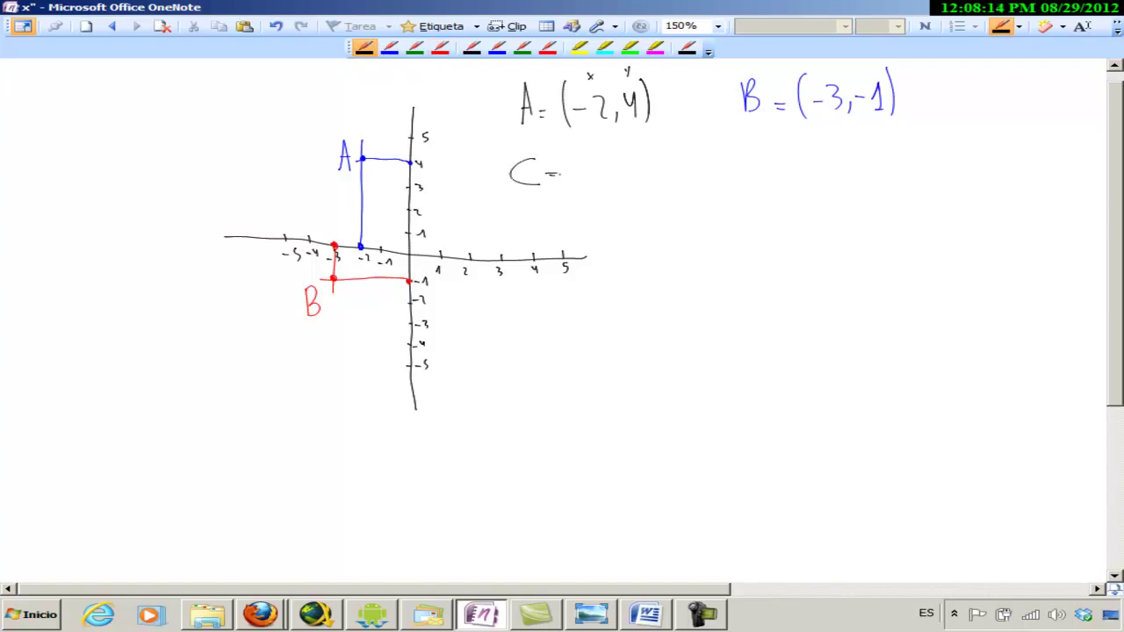
pyautogui.moveTo(583, 144)
pyautogui.mouseDown()
pyautogui.moveTo(580, 181)
pyautogui.moveTo(612, 180)
pyautogui.moveTo(633, 163)
pyautogui.moveTo(662, 186)
pyautogui.mouseUp()
pyautogui.click(415, 48)
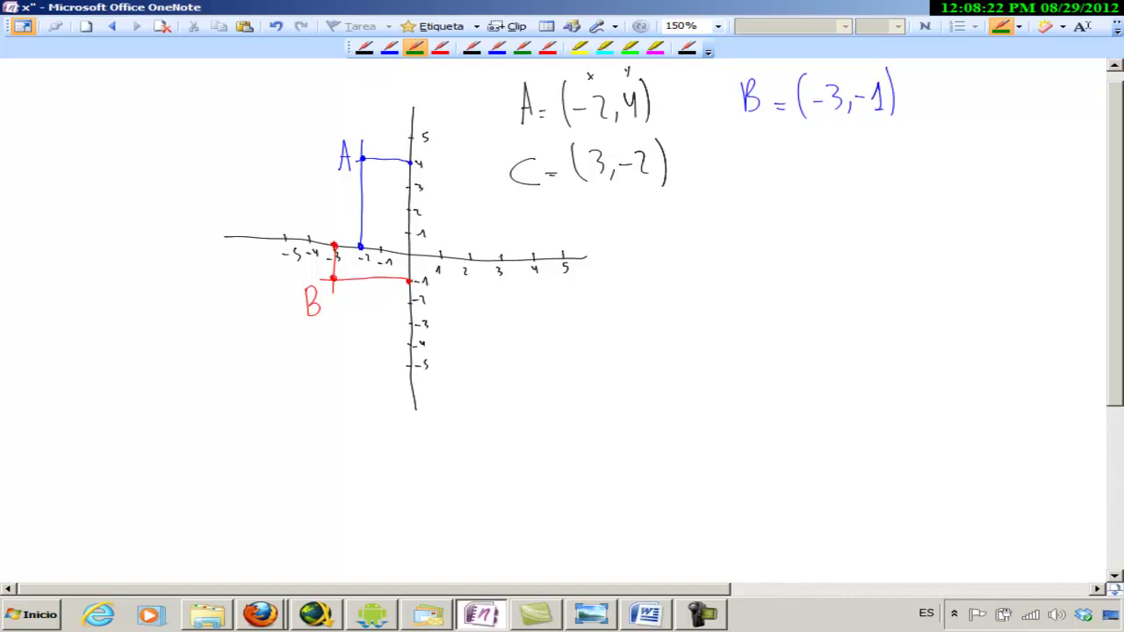
pyautogui.click(502, 258)
# Draw green guide lines from 3 and 2, dot point C where they meet and label it.
pyautogui.moveTo(416, 210); pyautogui.dragTo(438, 212)
pyautogui.moveTo(501, 233)
pyautogui.mouseDown()
pyautogui.moveTo(502, 256)
pyautogui.moveTo(501, 207)
pyautogui.mouseUp()
pyautogui.moveTo(416, 212); pyautogui.dragTo(520, 213)
pyautogui.click(501, 214)
pyautogui.moveTo(527, 190); pyautogui.dragTo(537, 203)
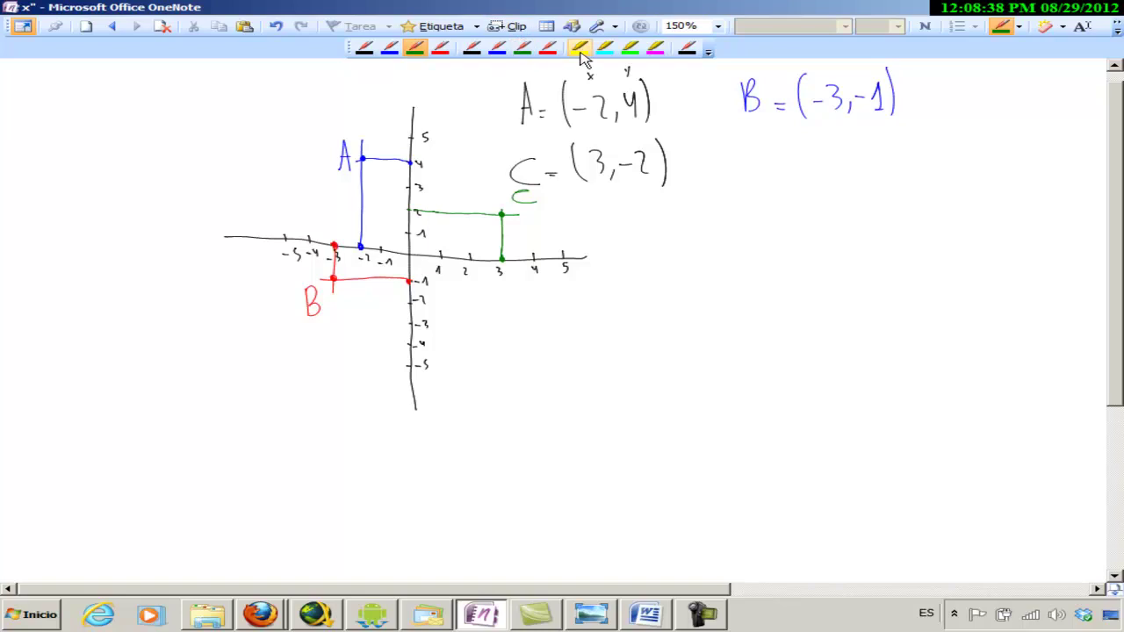
# With the thick green highlighter, write D (2, -3) and mark 2 and -3 on the axes.
pyautogui.click(629, 49)
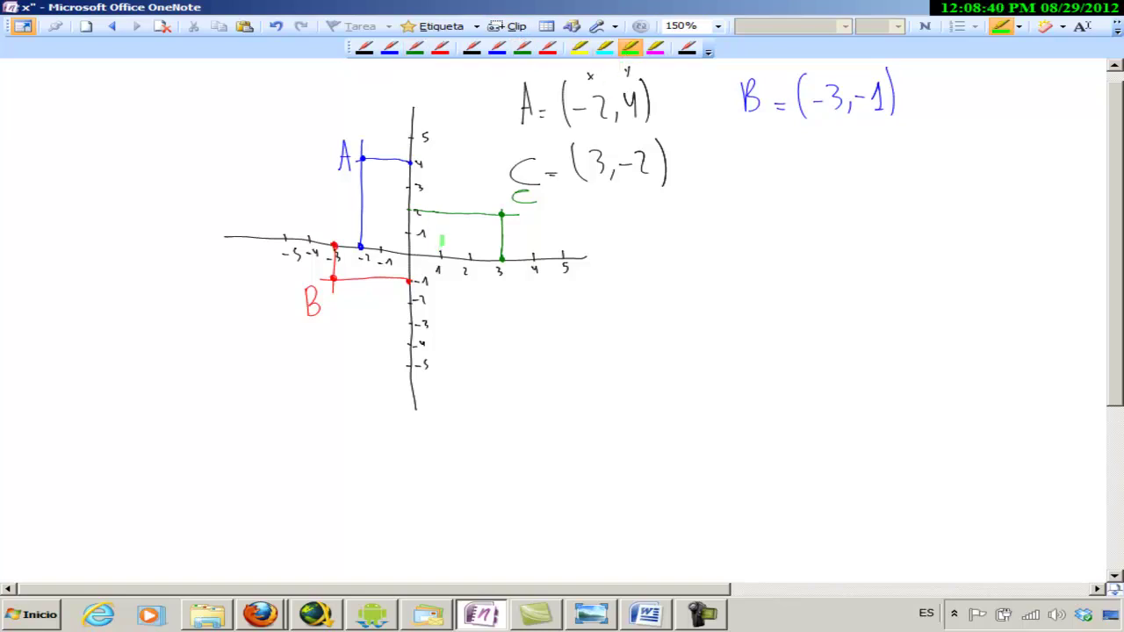
pyautogui.moveTo(739, 139); pyautogui.dragTo(740, 181)
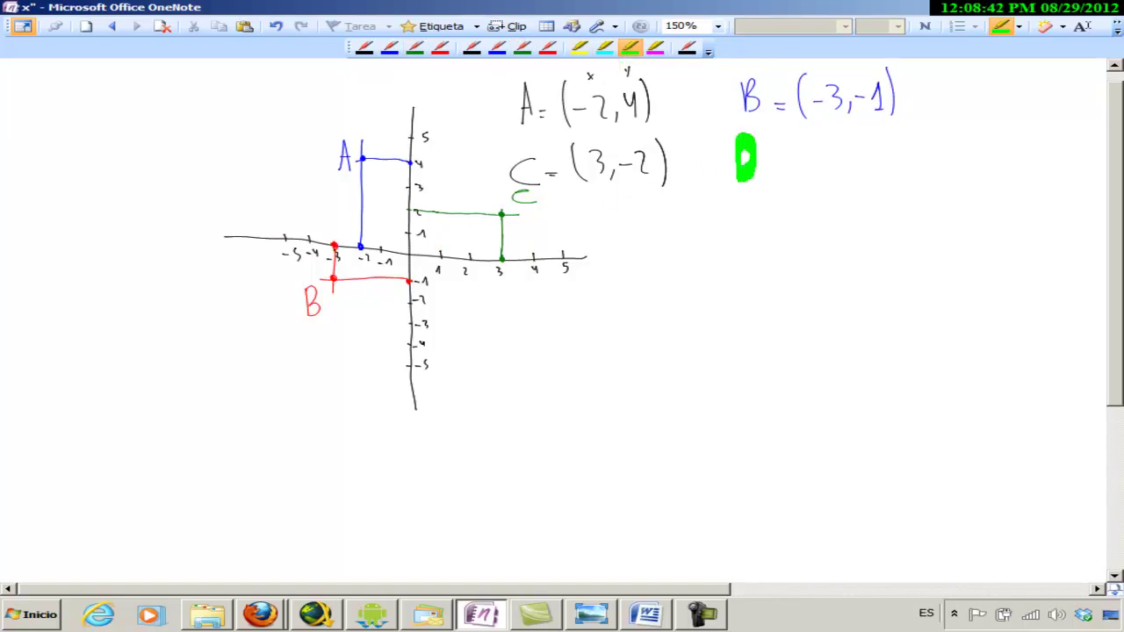
pyautogui.moveTo(780, 128)
pyautogui.mouseDown()
pyautogui.moveTo(789, 192)
pyautogui.moveTo(835, 185)
pyautogui.moveTo(863, 156)
pyautogui.mouseUp()
pyautogui.moveTo(866, 136); pyautogui.dragTo(887, 176)
pyautogui.moveTo(891, 121); pyautogui.dragTo(897, 189)
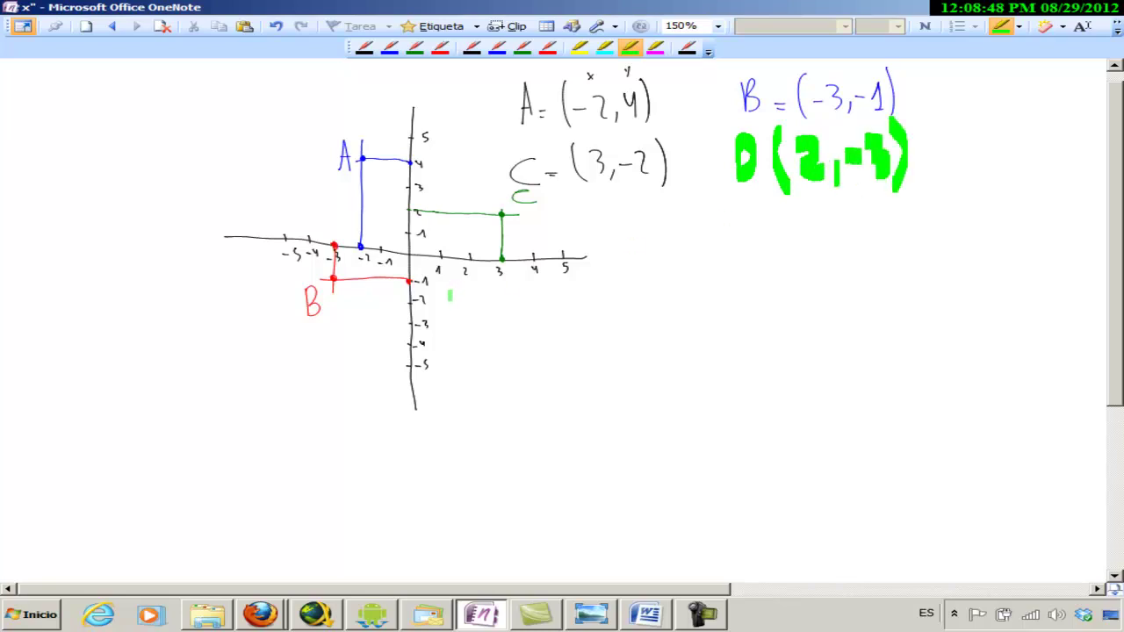
pyautogui.moveTo(472, 251); pyautogui.dragTo(472, 268)
pyautogui.moveTo(412, 318)
pyautogui.mouseDown()
pyautogui.moveTo(412, 332)
pyautogui.moveTo(470, 332)
pyautogui.moveTo(505, 348)
pyautogui.mouseUp()
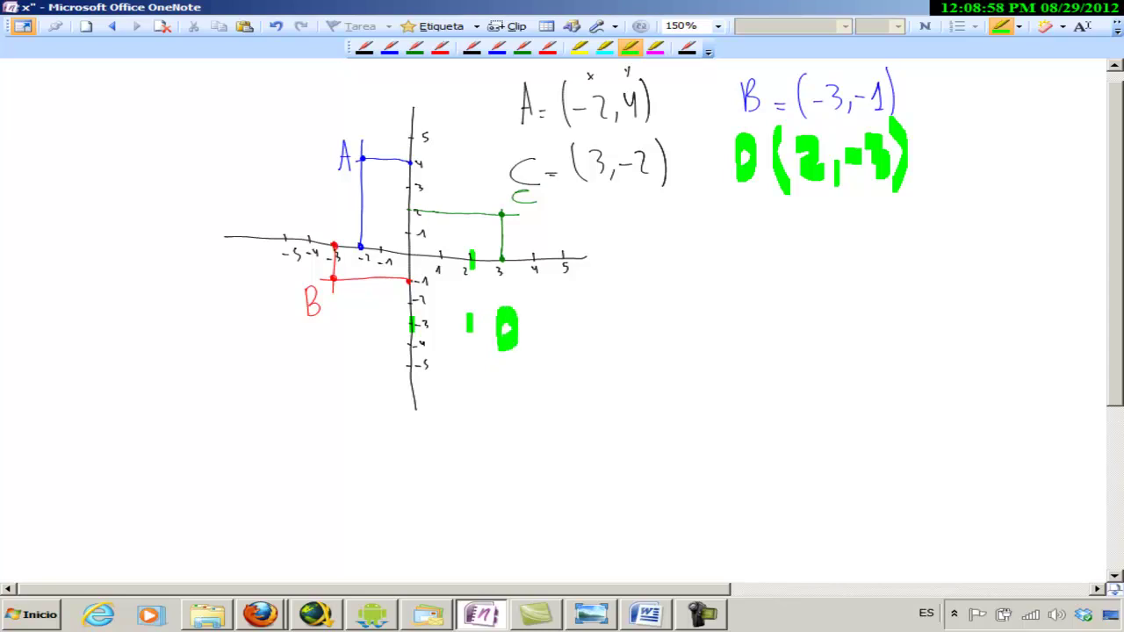
pyautogui.press('Escape')
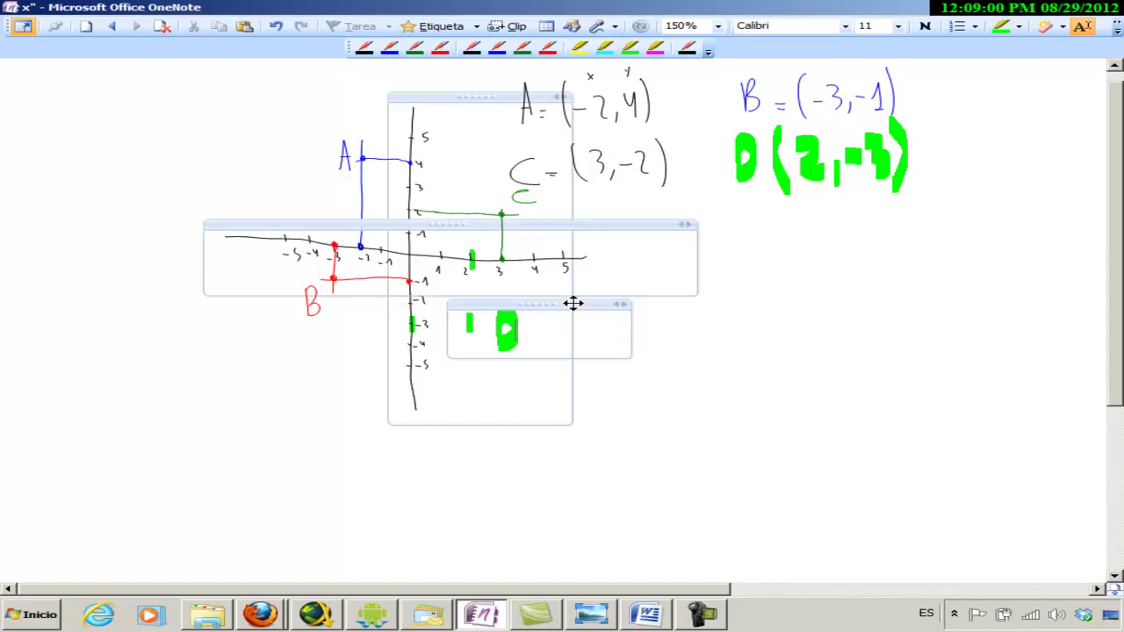